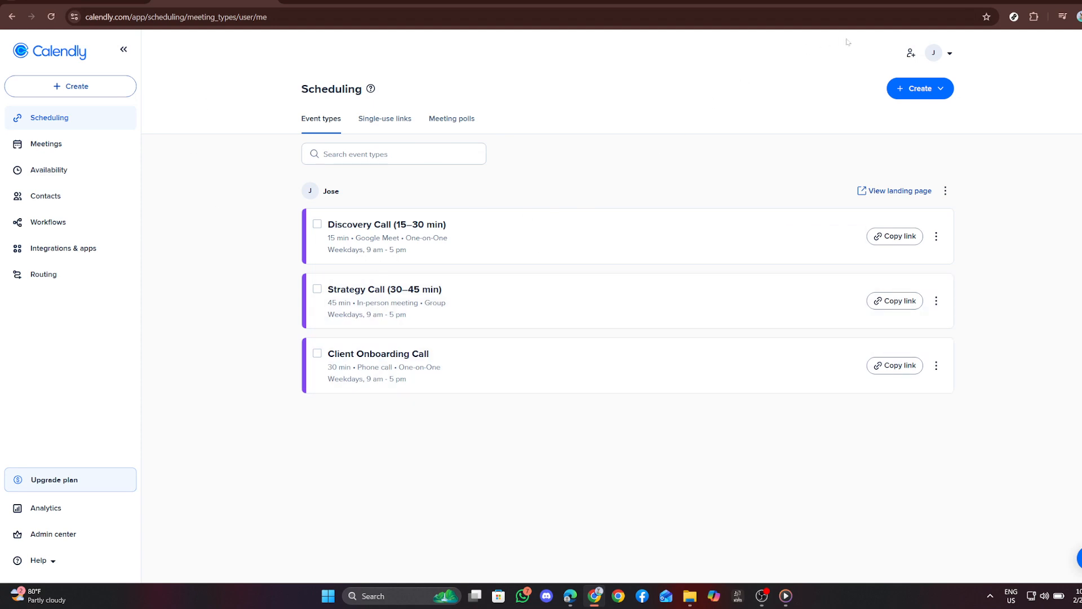
# - Open the account's profile settings and review the name, welcome message, language, date format and country fields
pyautogui.click(938, 55)
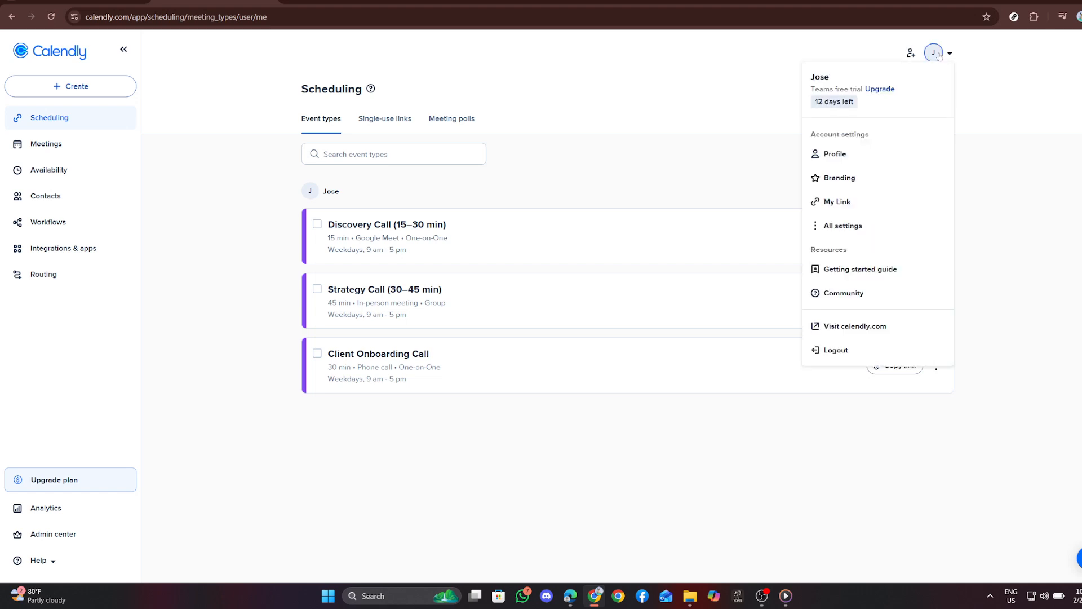
pyautogui.click(842, 152)
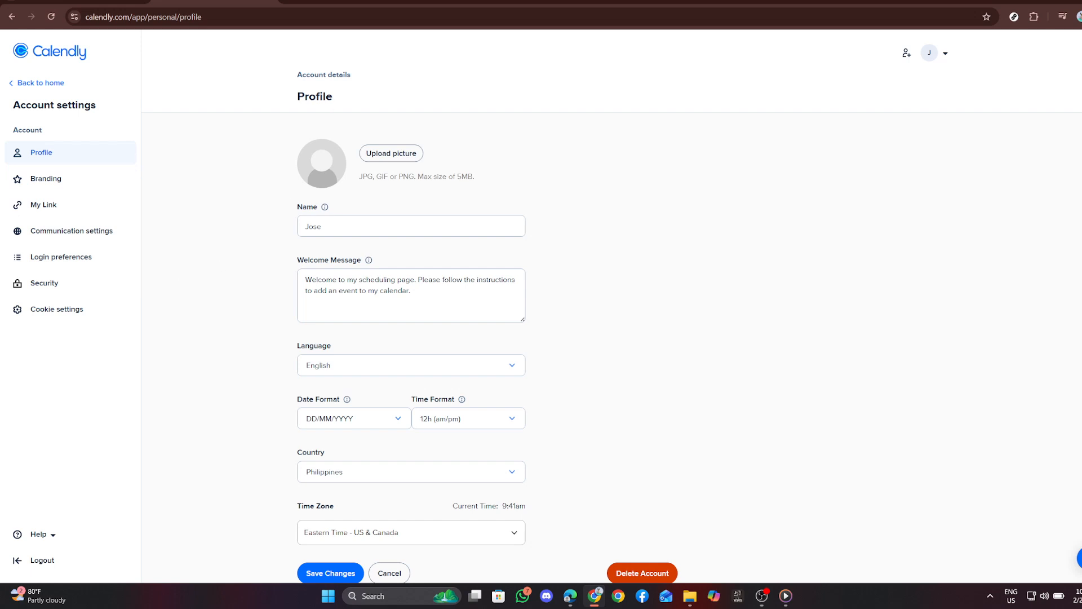
pyautogui.moveTo(359, 77); pyautogui.dragTo(293, 78)
pyautogui.click(277, 86)
pyautogui.scroll(-1, 612, 306)
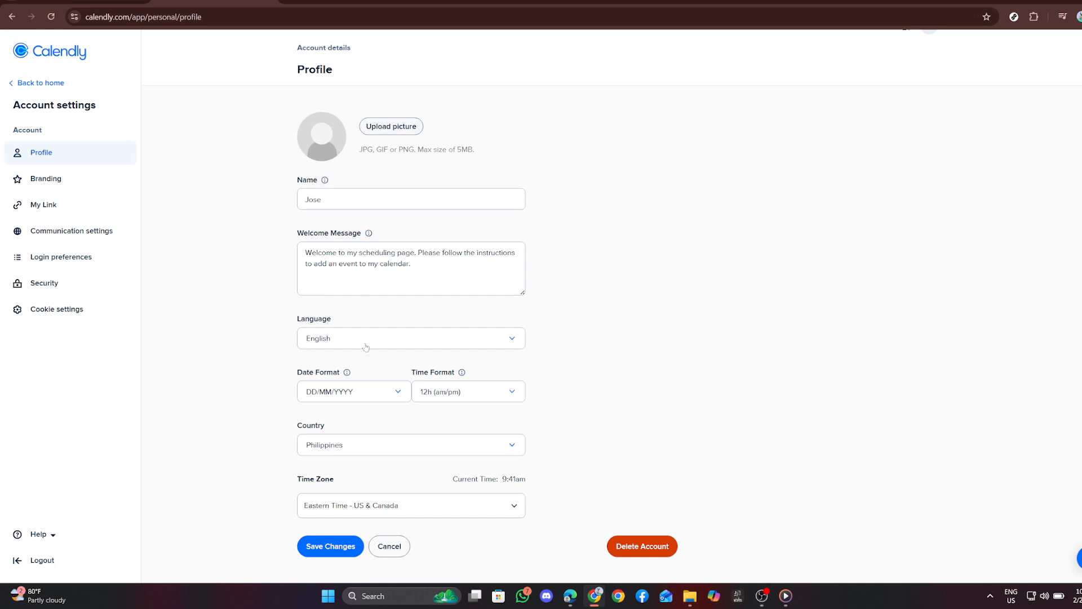
# - Look through the available time zones in the profile settings without changing the selection
pyautogui.click(391, 514)
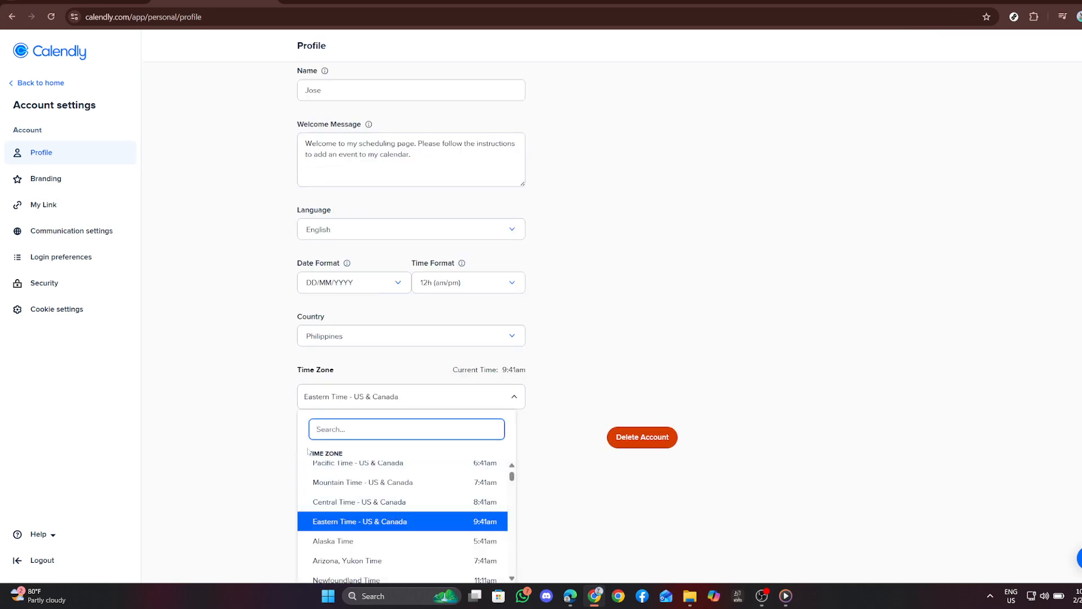
pyautogui.scroll(3, 360, 519)
pyautogui.scroll(3, 365, 518)
pyautogui.scroll(-3, 404, 510)
pyautogui.scroll(-10, 410, 541)
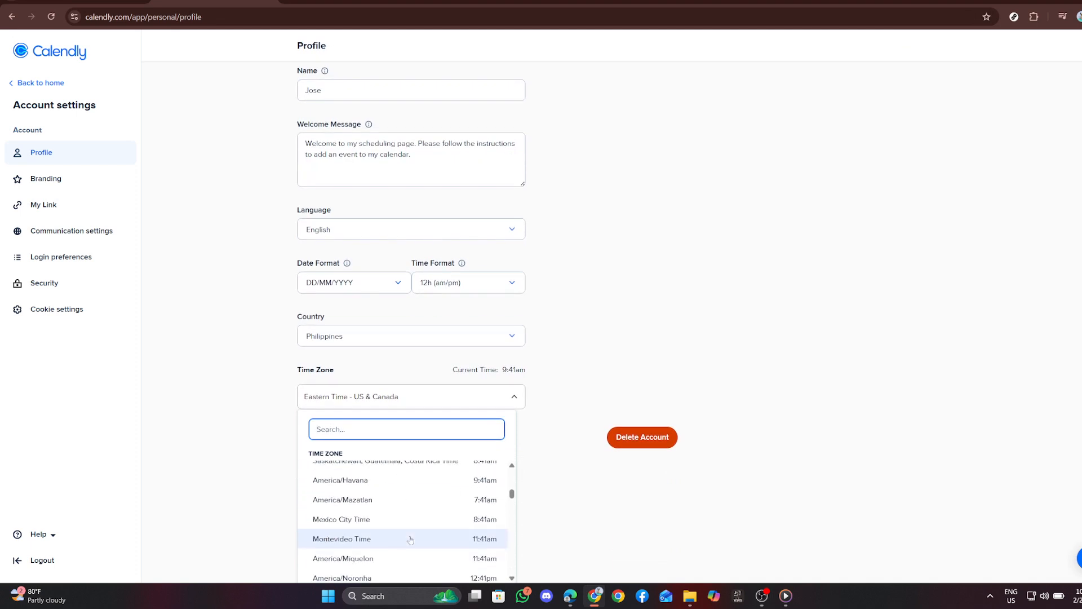
pyautogui.scroll(-10, 410, 536)
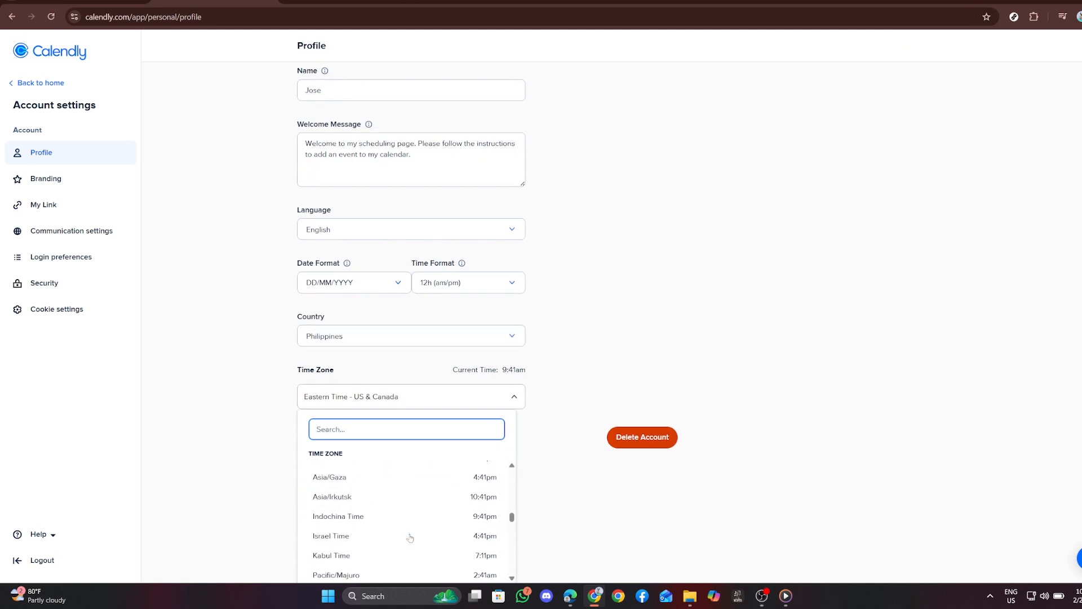
pyautogui.click(205, 458)
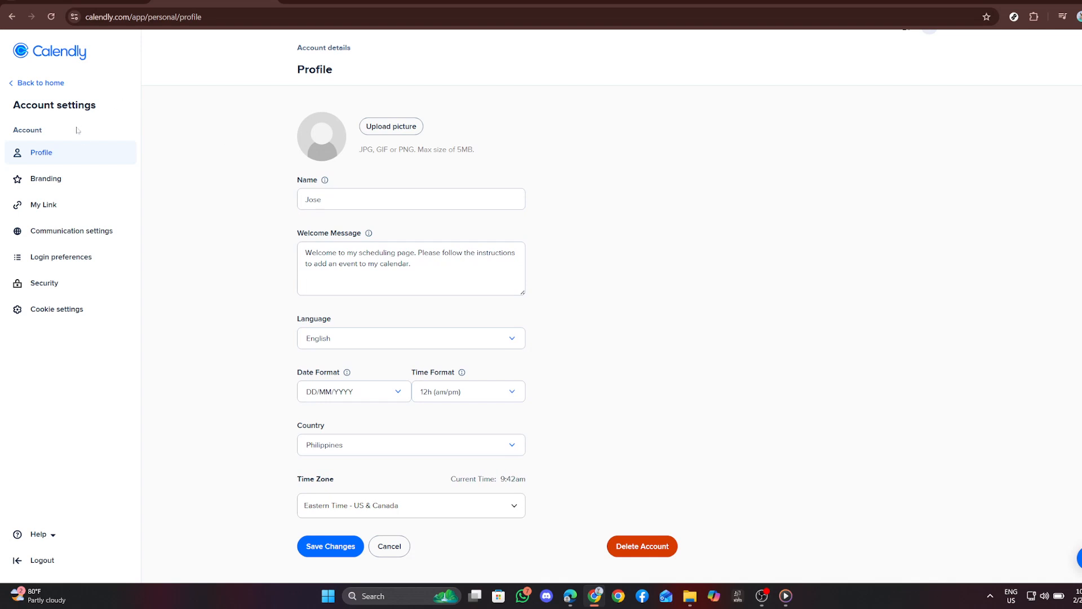
# - Return to the home area and check the Monday to Wednesday time ranges in the default working hours schedule under Availability
pyautogui.click(25, 85)
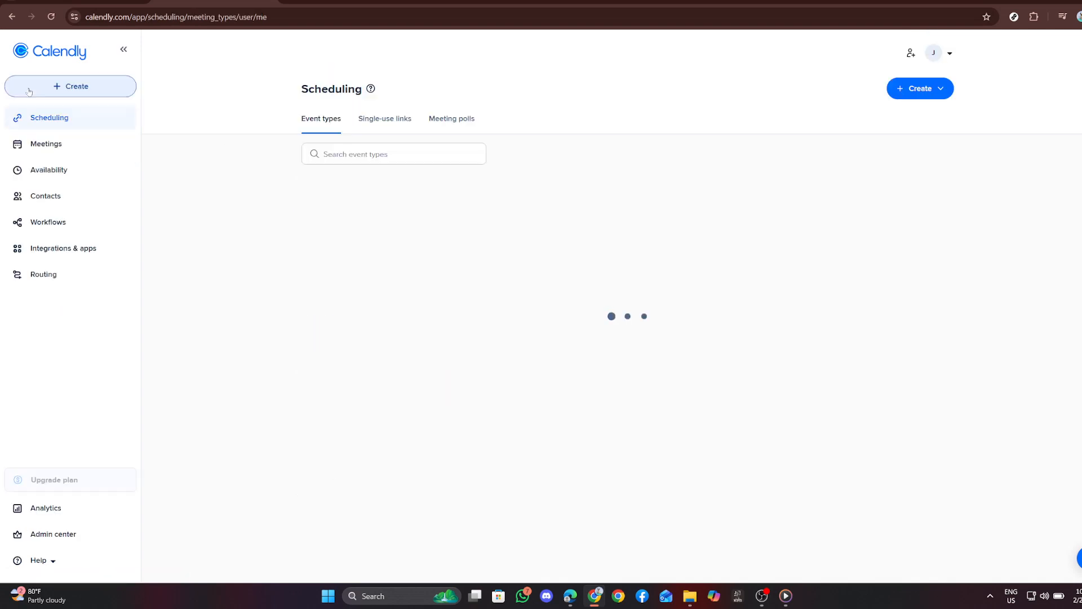
pyautogui.click(65, 179)
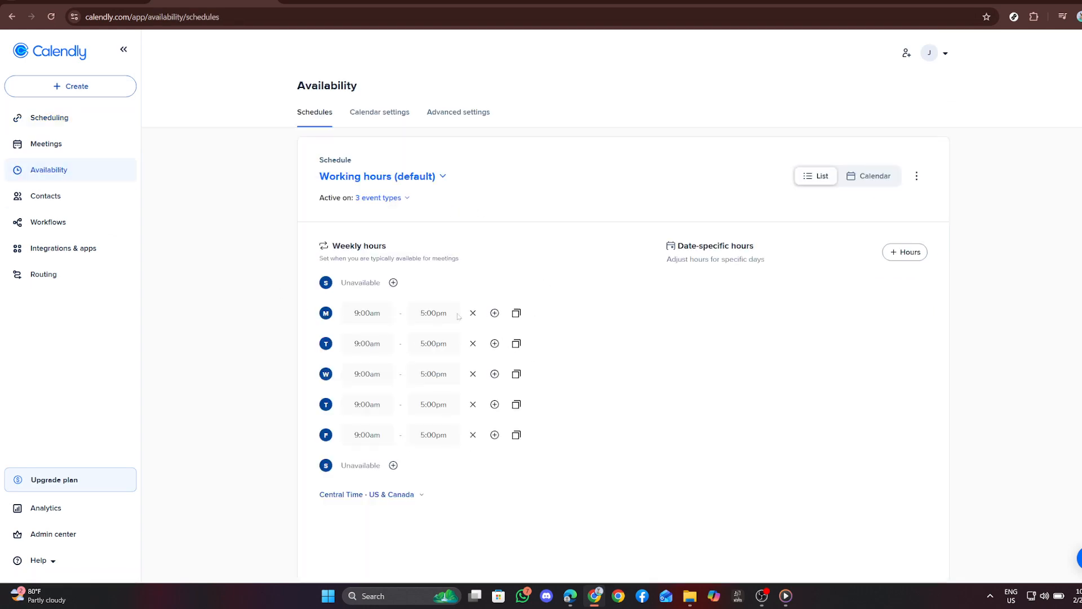
pyautogui.click(365, 313)
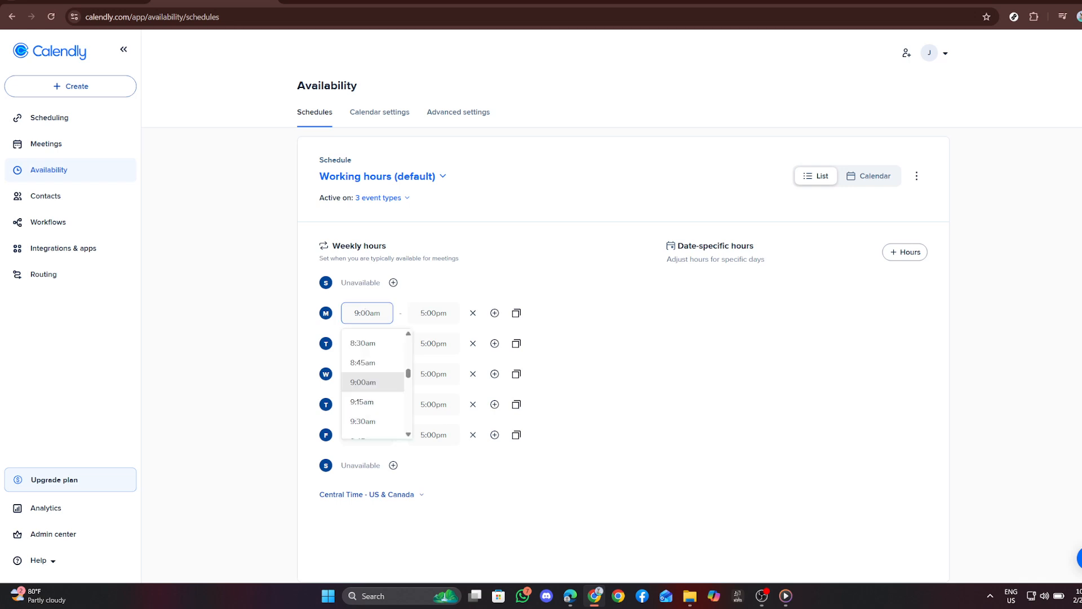
pyautogui.click(433, 313)
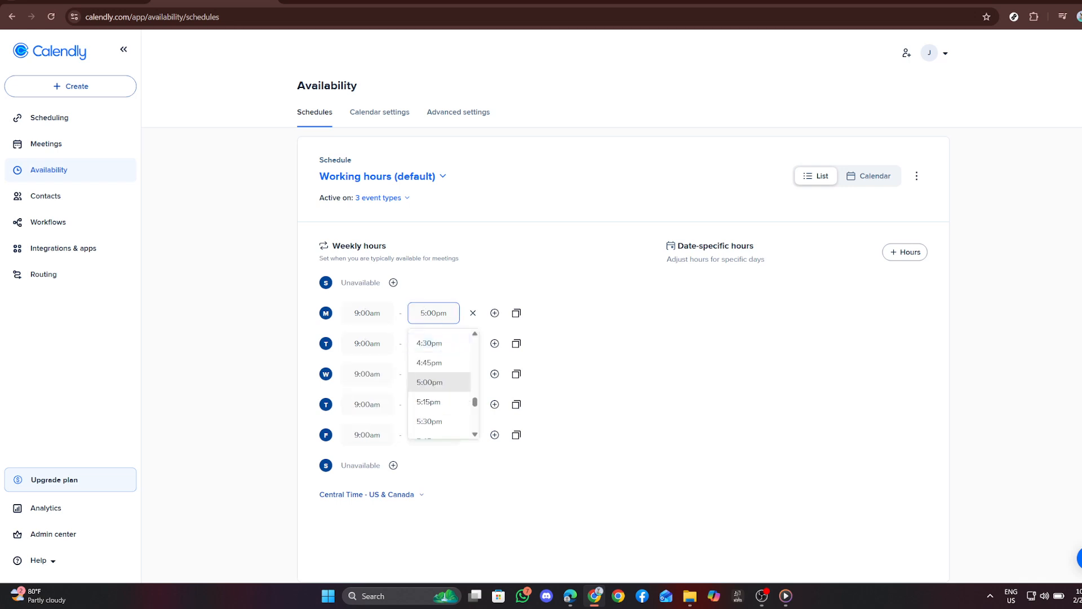
pyautogui.click(365, 344)
pyautogui.click(433, 344)
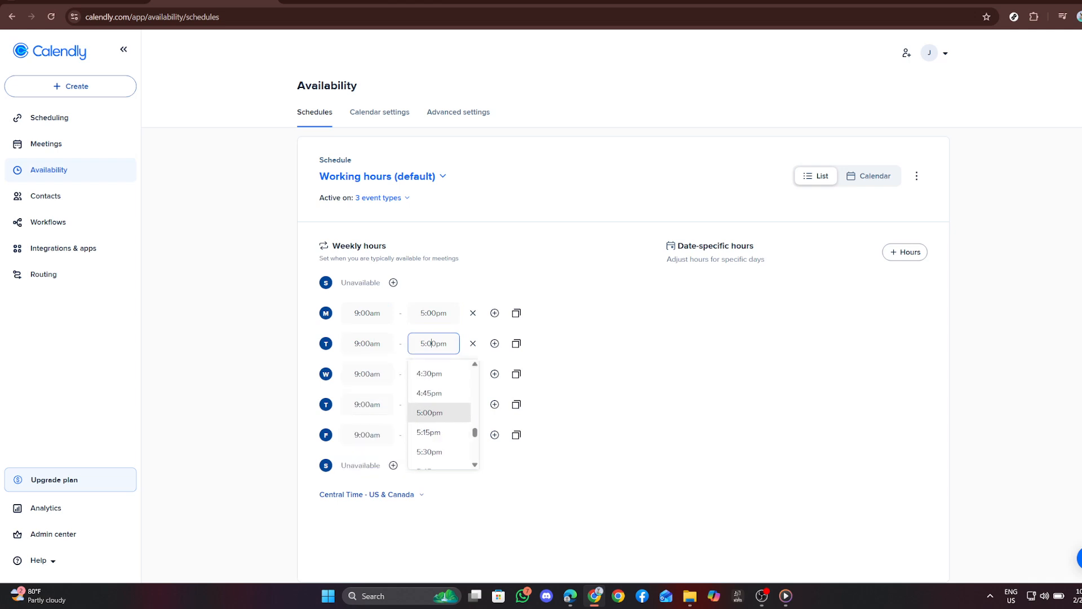
pyautogui.click(366, 373)
pyautogui.click(261, 340)
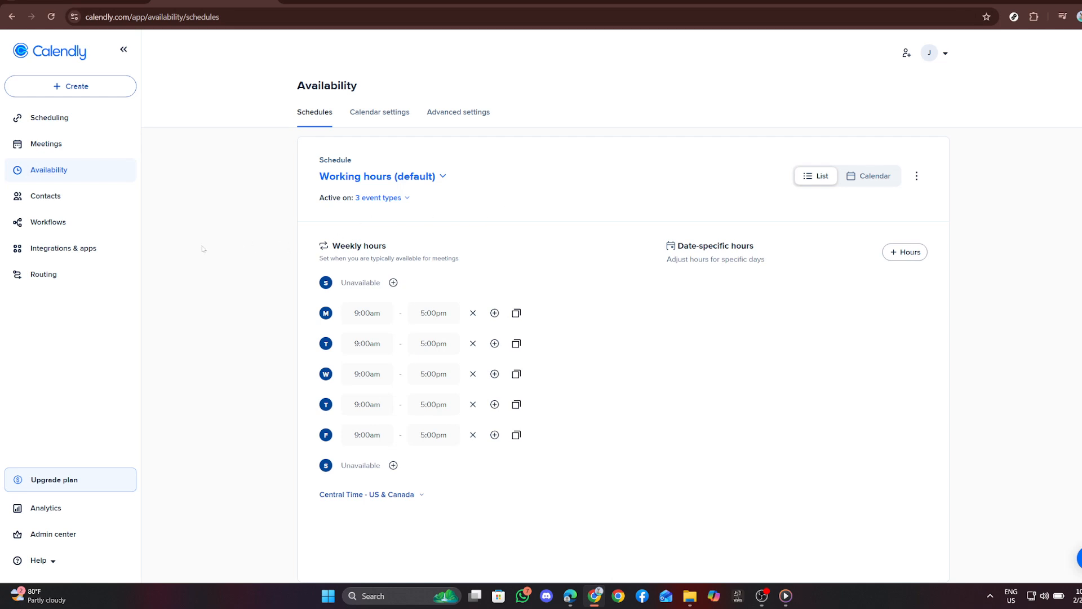
# - Open the Integrations & apps page to review which calendar and video conferencing apps are connected
pyautogui.click(87, 250)
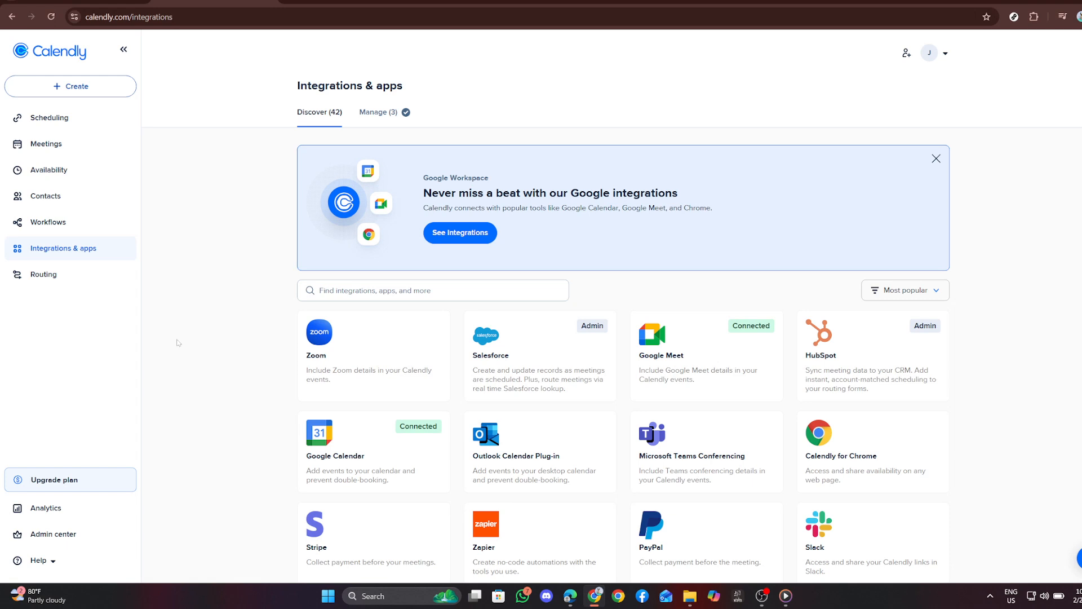
# - Start a new one-on-one event type from the Scheduling page
pyautogui.click(52, 119)
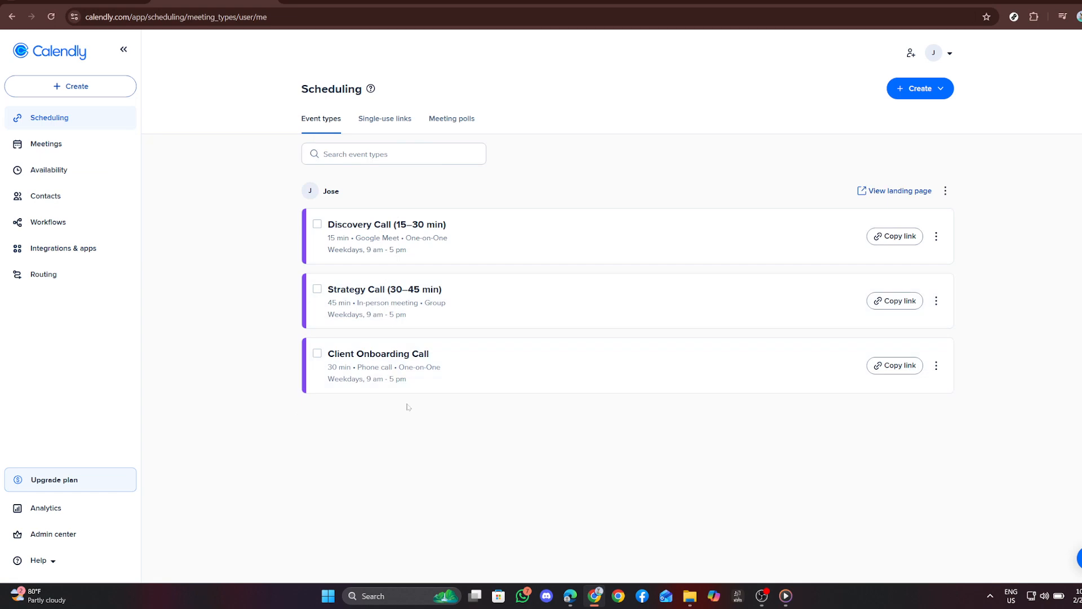
pyautogui.click(922, 89)
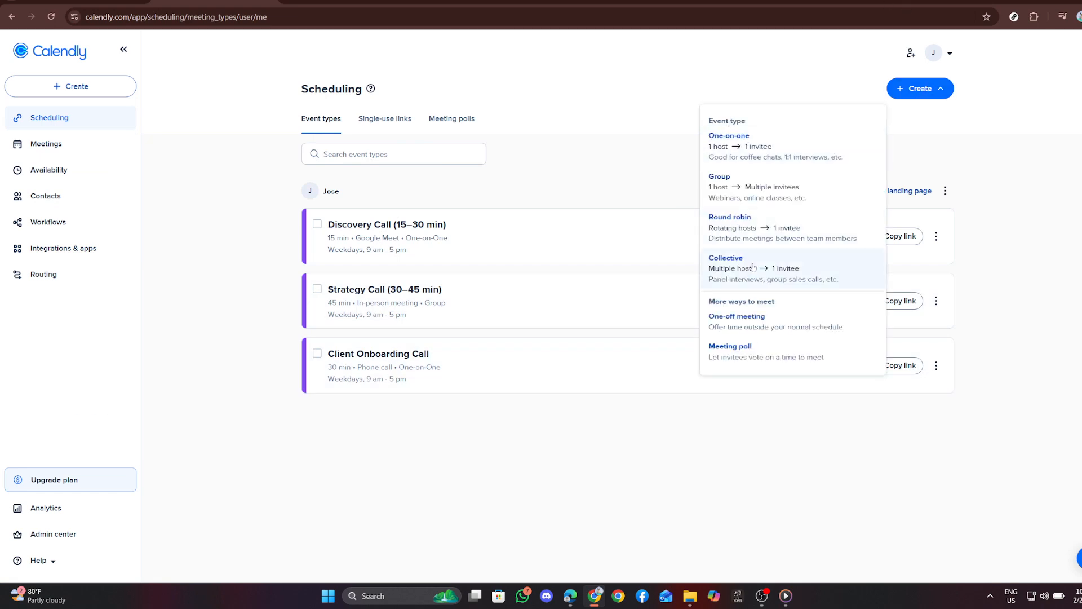
pyautogui.click(756, 145)
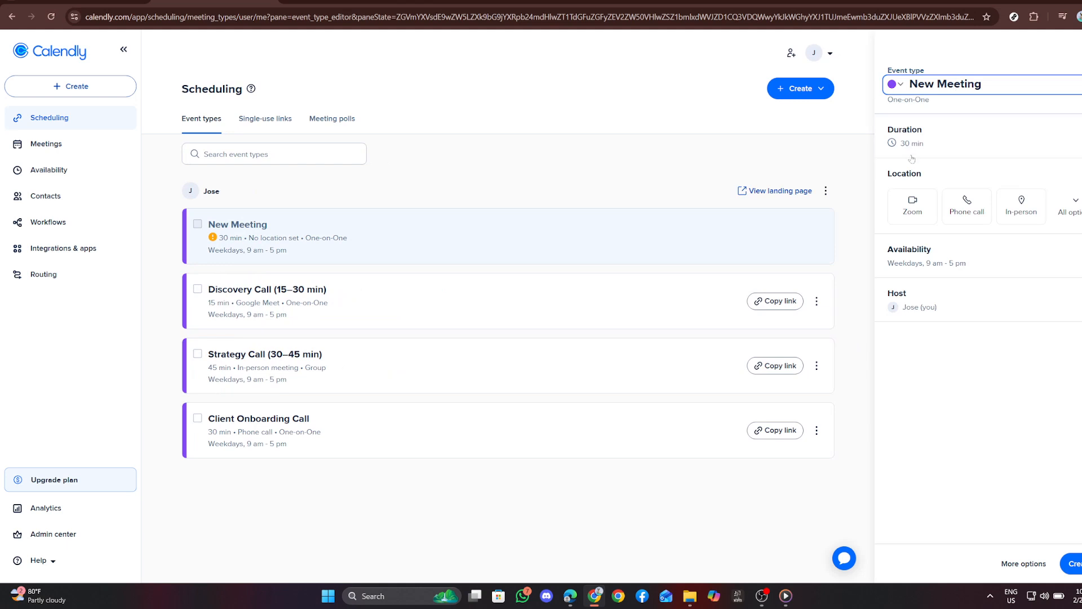
# - Check the duration choices for the new meeting and keep it at 30 min
pyautogui.click(926, 146)
pyautogui.click(935, 158)
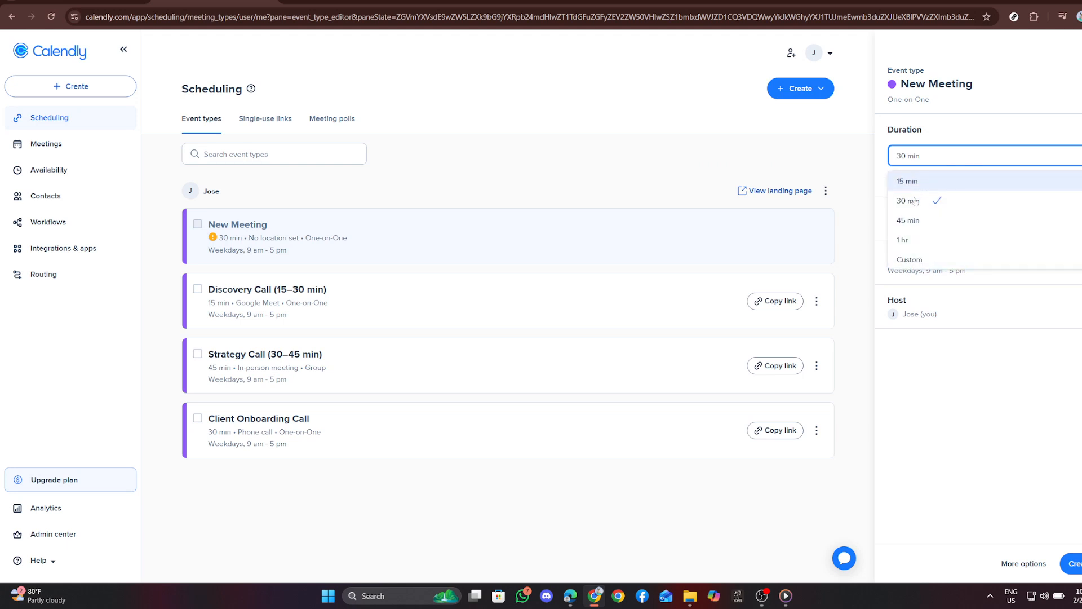
pyautogui.click(697, 148)
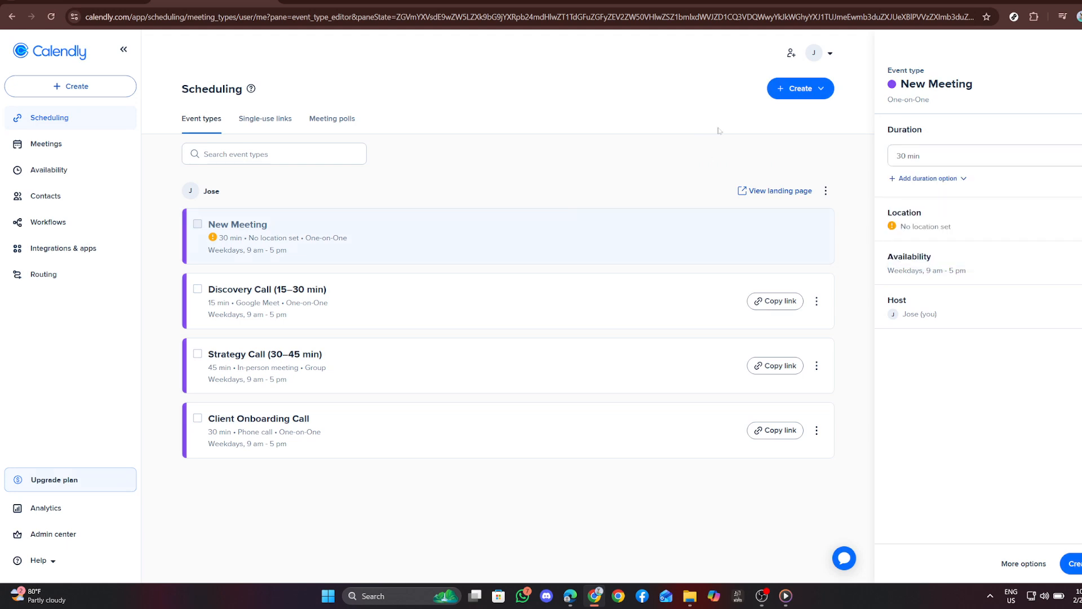
# - Set the new meeting's location to Google Meet
pyautogui.click(922, 227)
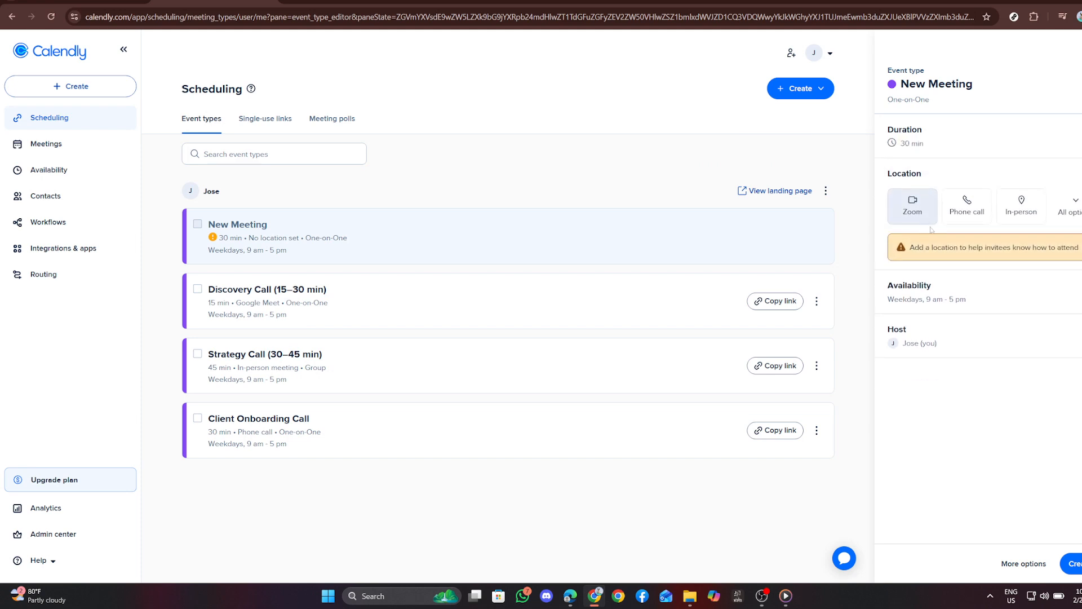
pyautogui.click(1067, 206)
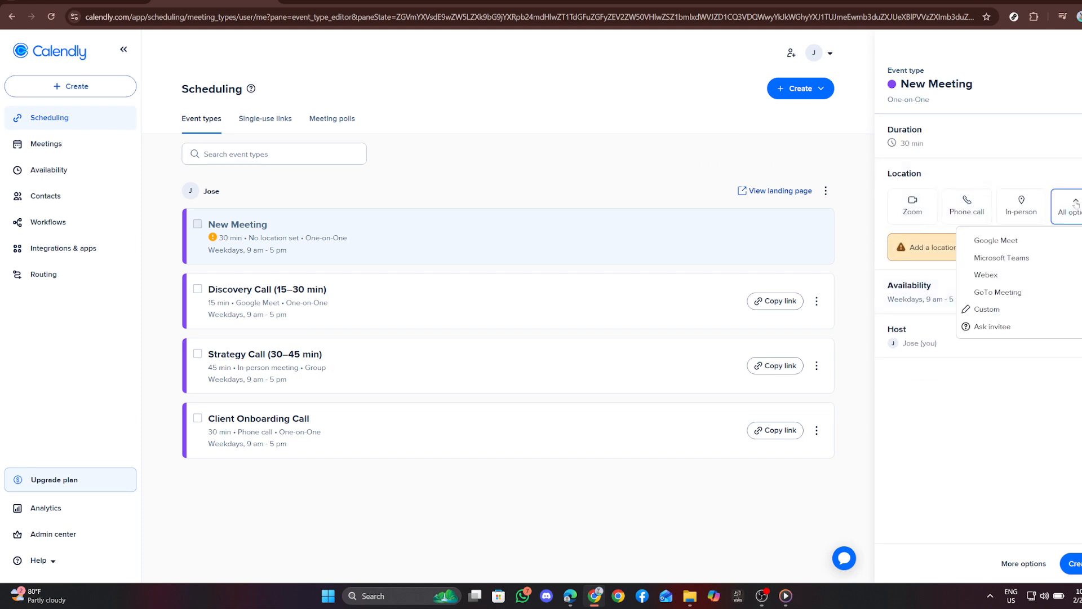
pyautogui.click(1006, 240)
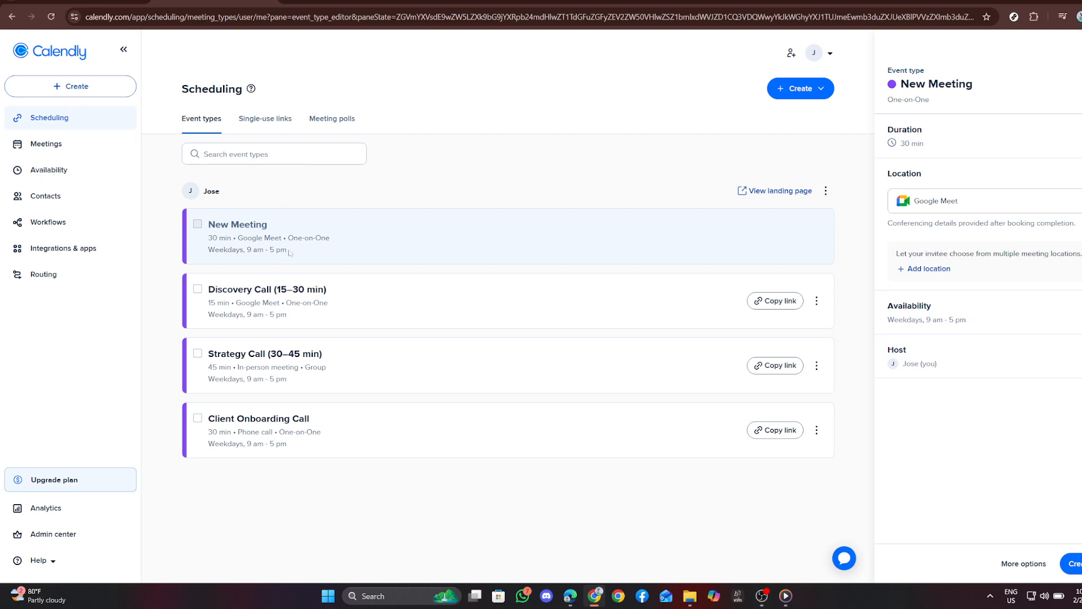
# - Save the new meeting by opening its additional options, including the booking page, invitee form and notification settings
pyautogui.click(1006, 565)
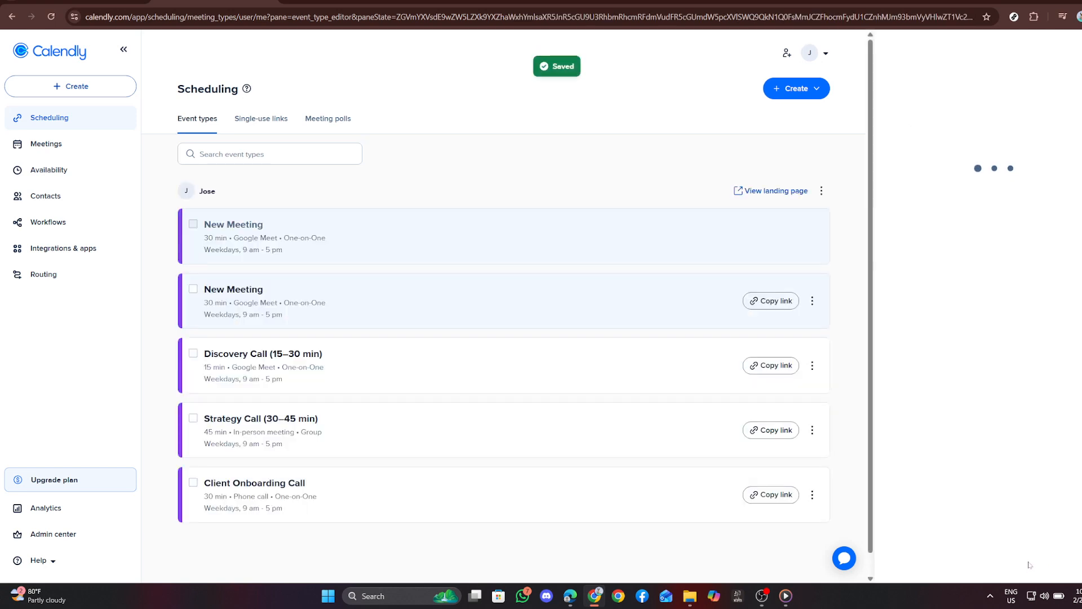
pyautogui.click(928, 400)
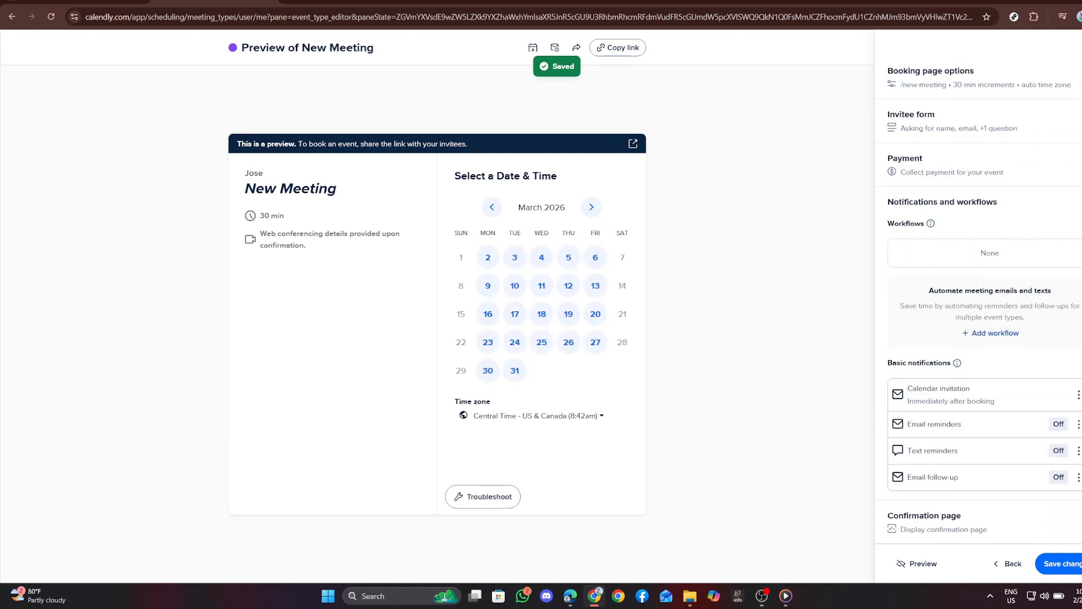